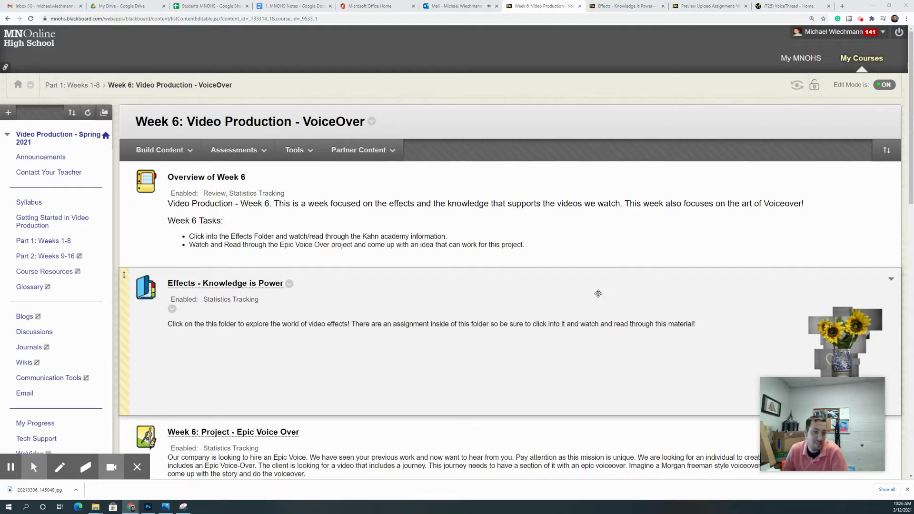
pyautogui.scroll(-3, 599, 293)
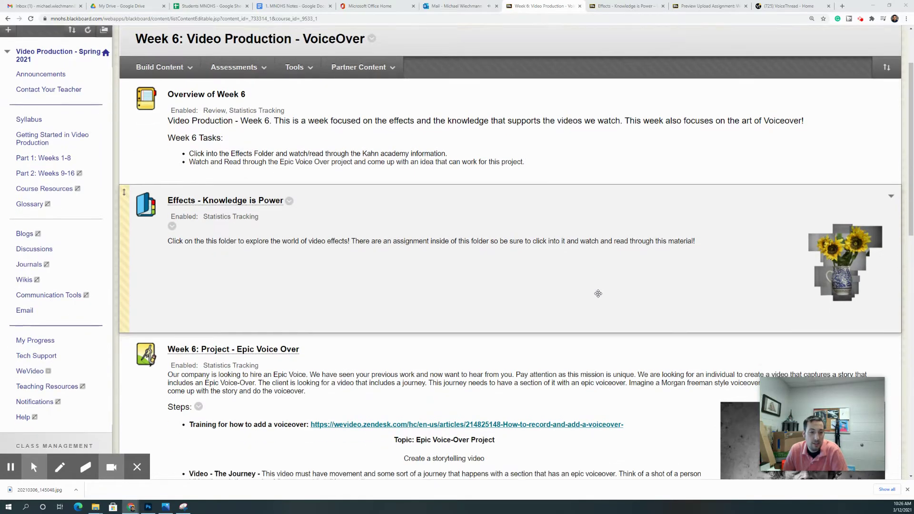
pyautogui.scroll(-1, 599, 294)
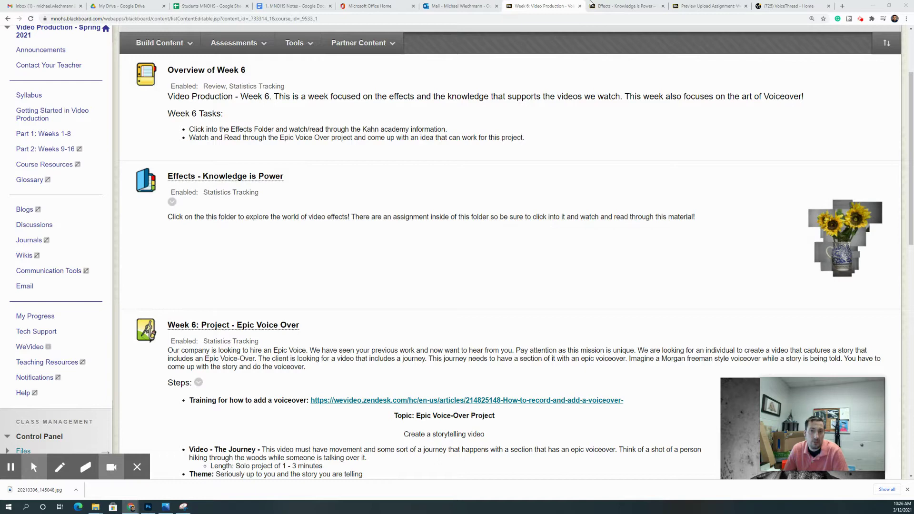
# Step: From the Effects - Knowledge is Power folder, open the Khan Academy effects unit in a new tab
pyautogui.click(625, 6)
pyautogui.click(350, 203)
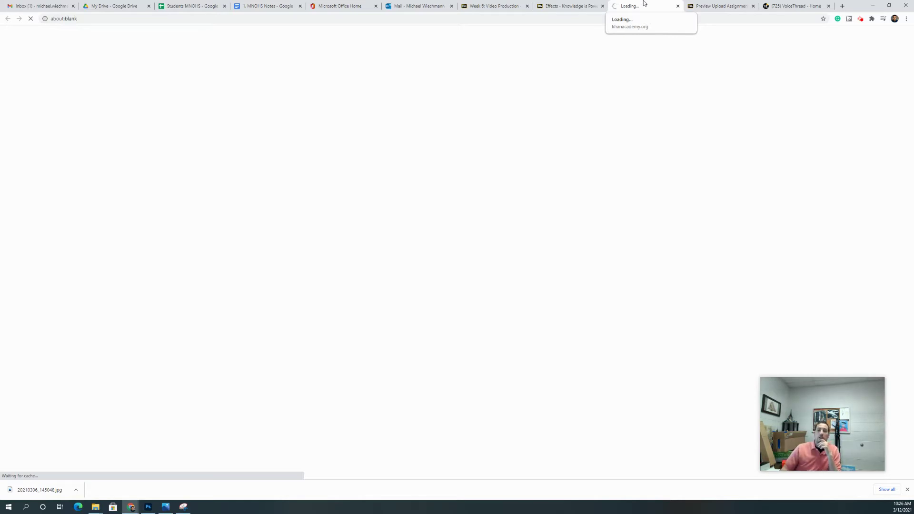
# Step: Return to the Effects folder tab, then switch to the Khan Academy Pixar Effects unit page
pyautogui.click(569, 5)
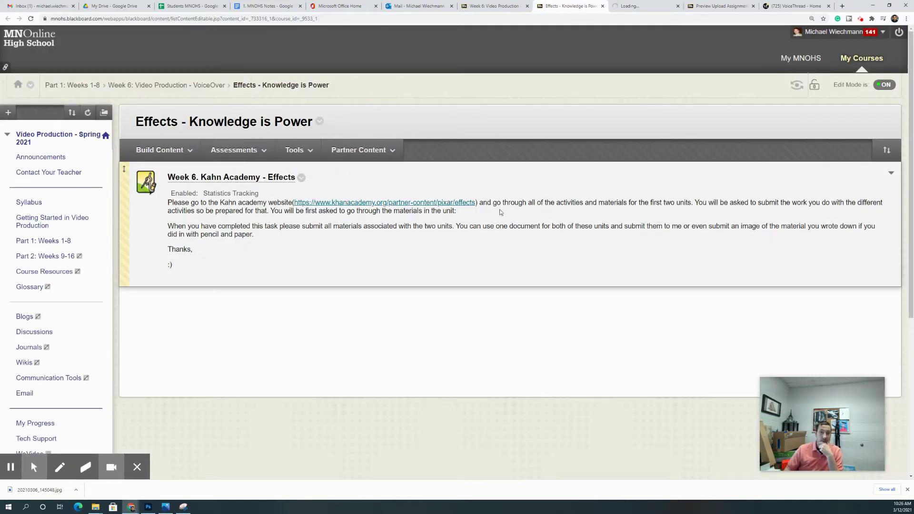
pyautogui.click(653, 7)
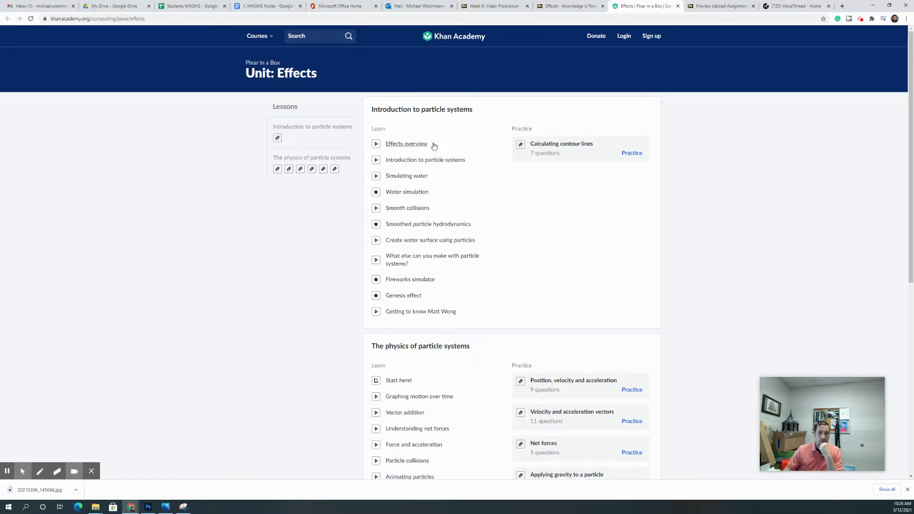
pyautogui.scroll(-3, 459, 159)
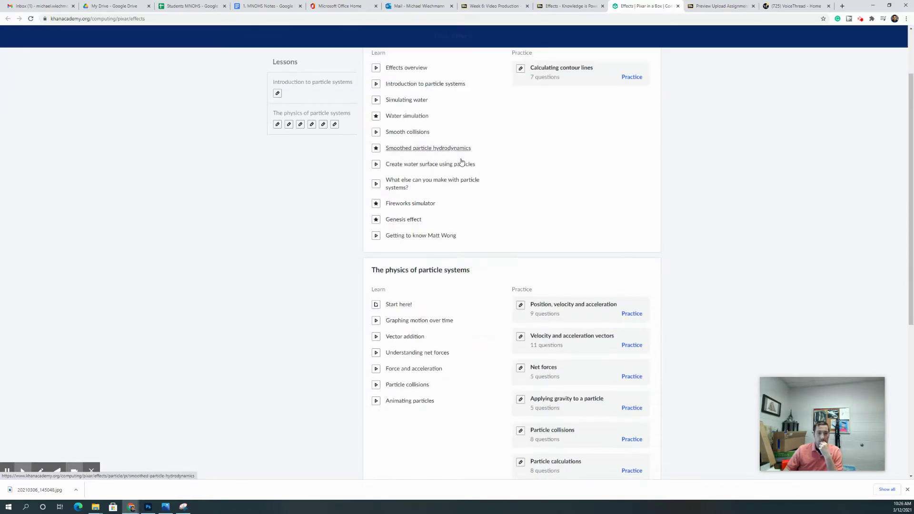
pyautogui.scroll(-3, 459, 159)
pyautogui.scroll(4, 460, 161)
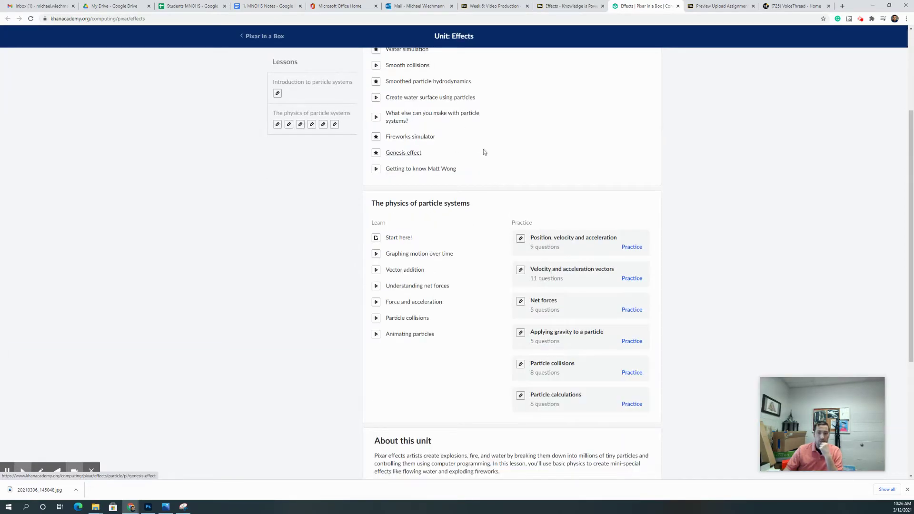
pyautogui.scroll(4, 484, 152)
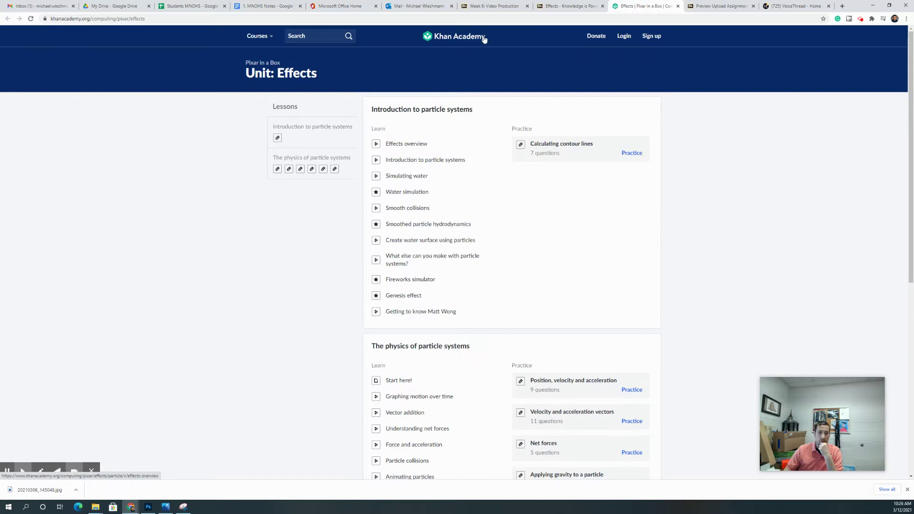
# Step: Switch back through the Effects folder to the Week 6: Video Production course page
pyautogui.click(568, 6)
pyautogui.click(502, 6)
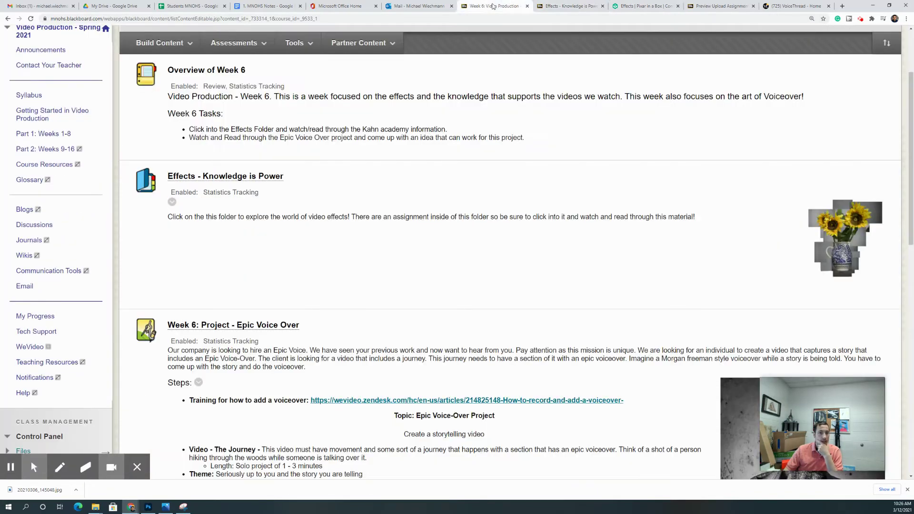
pyautogui.scroll(-2, 268, 254)
pyautogui.scroll(-5, 268, 252)
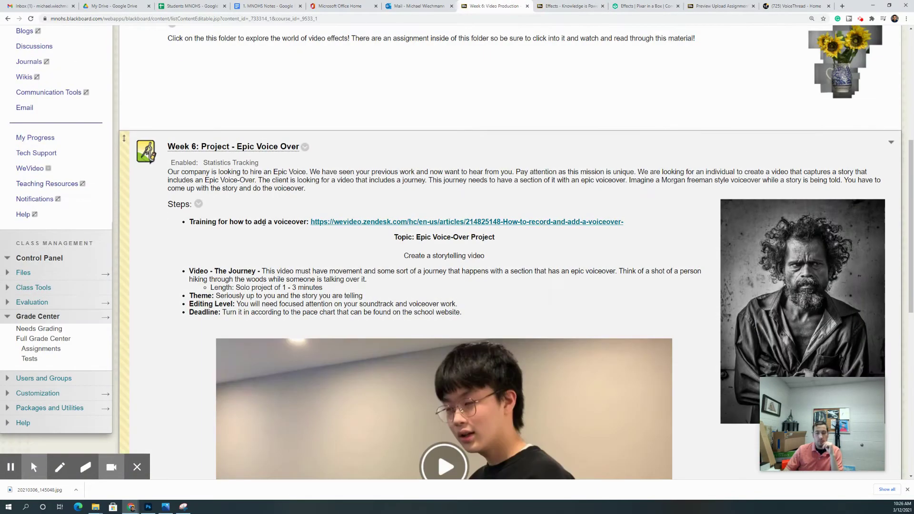
pyautogui.scroll(1, 268, 224)
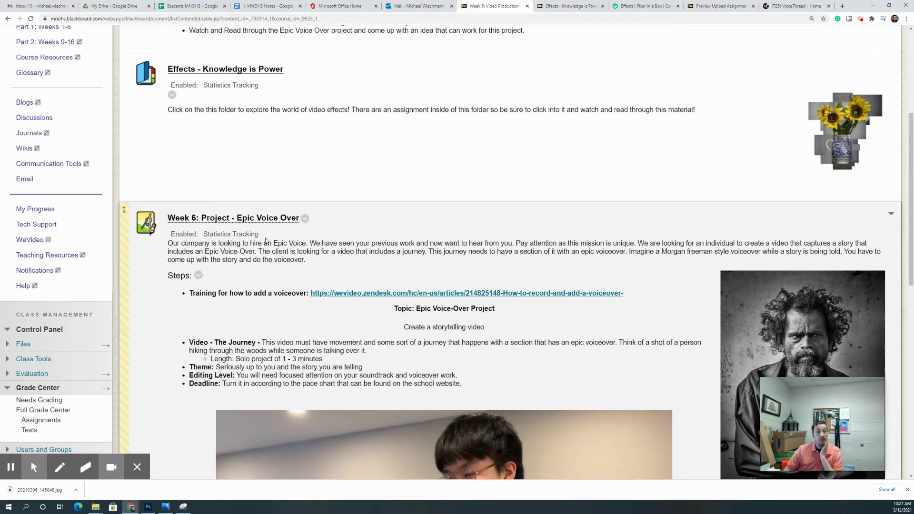
pyautogui.scroll(-1, 266, 240)
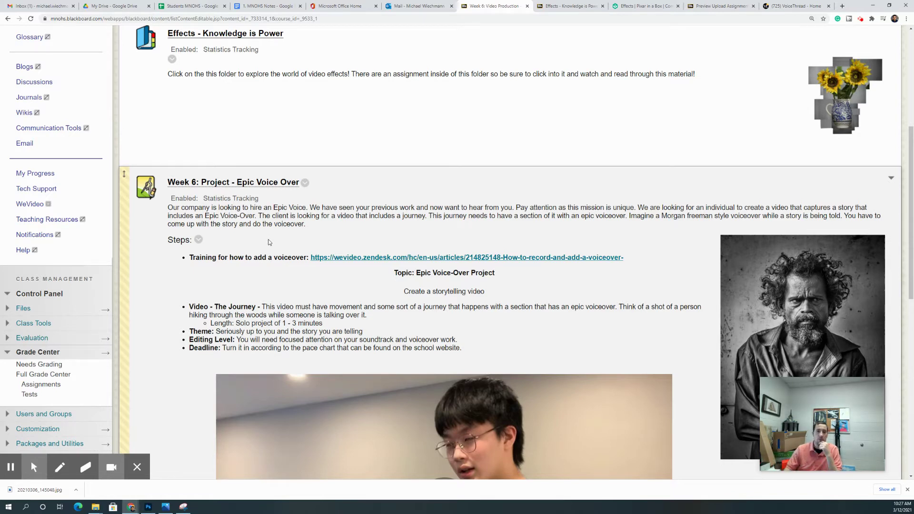
# Step: Go to wevideo.com in a new tab and log in to reach the WeVideo dashboard
pyautogui.click(842, 5)
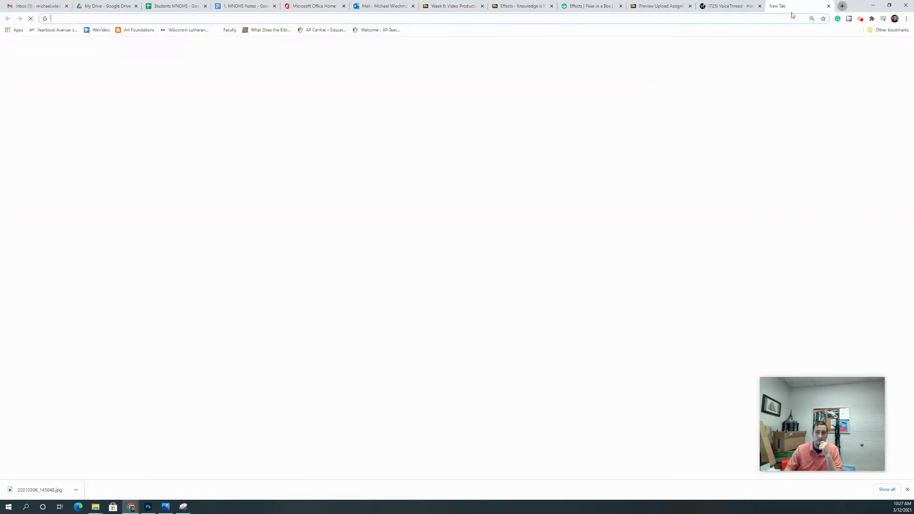
pyautogui.write('wevideo.com')
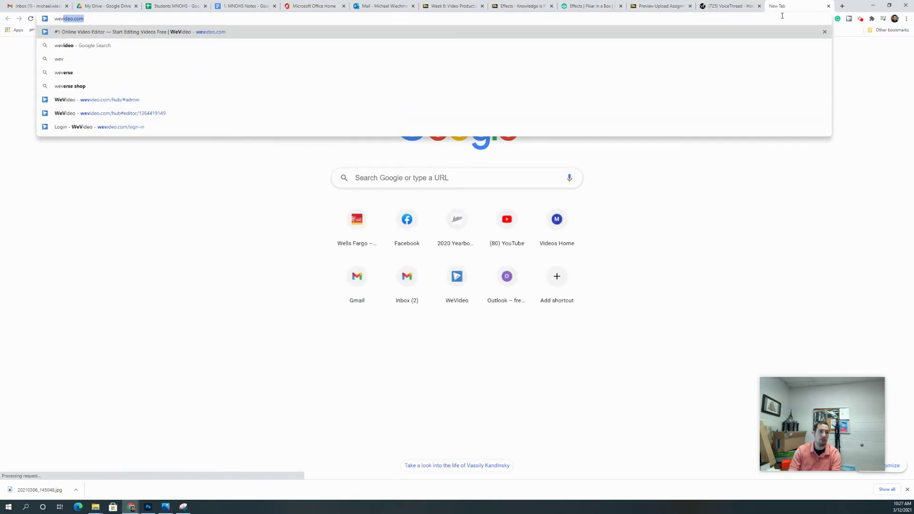
pyautogui.press('Return')
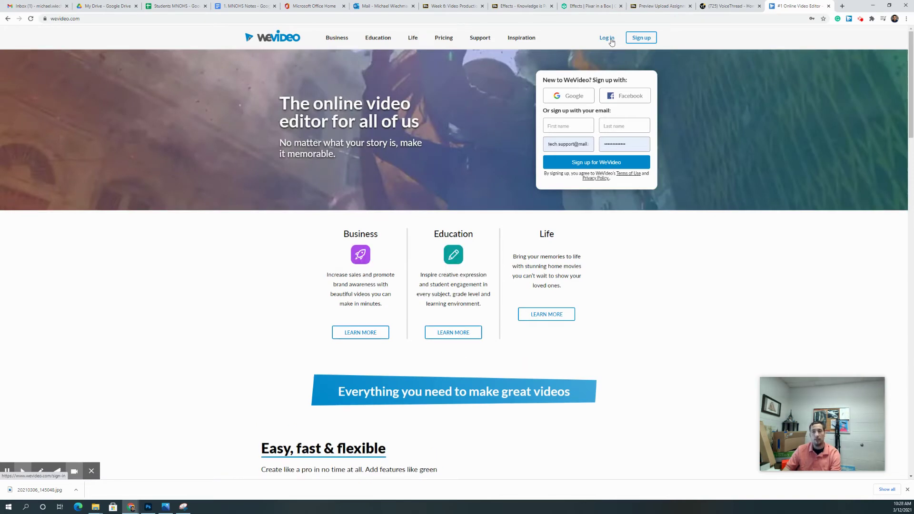
pyautogui.click(607, 37)
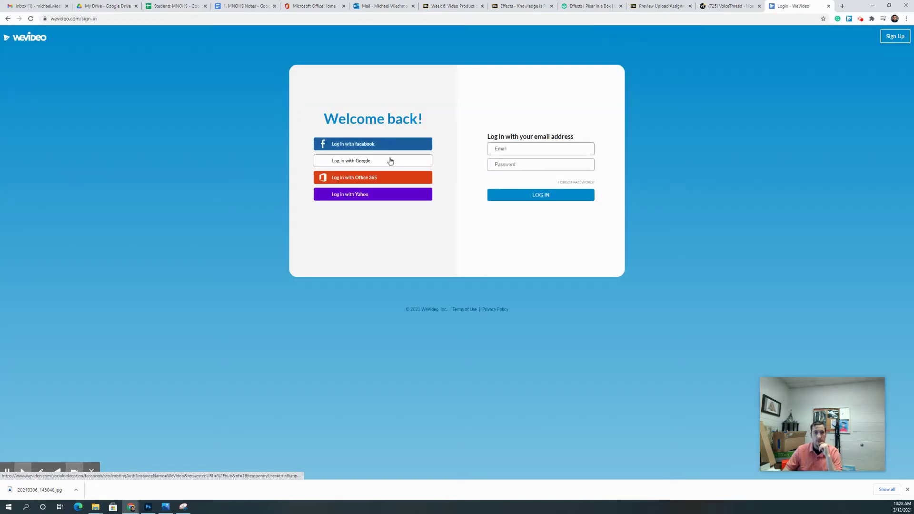
pyautogui.click(532, 196)
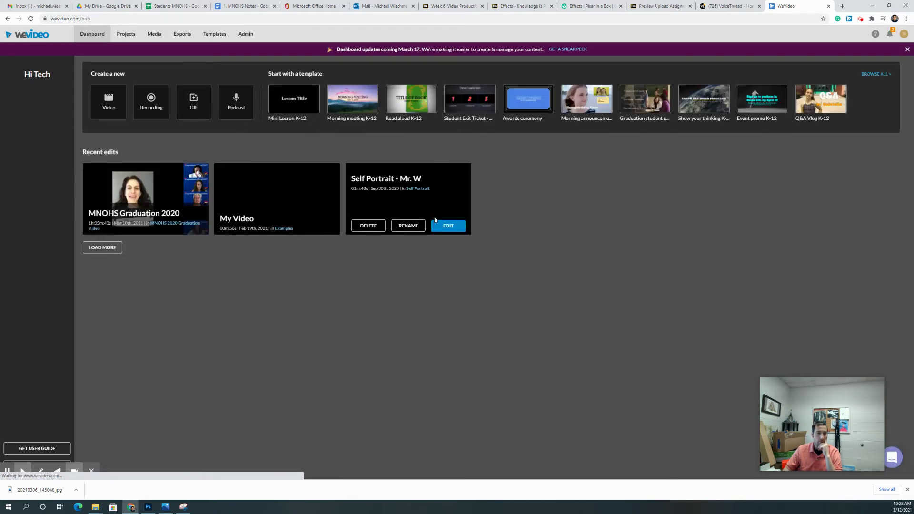
pyautogui.click(448, 222)
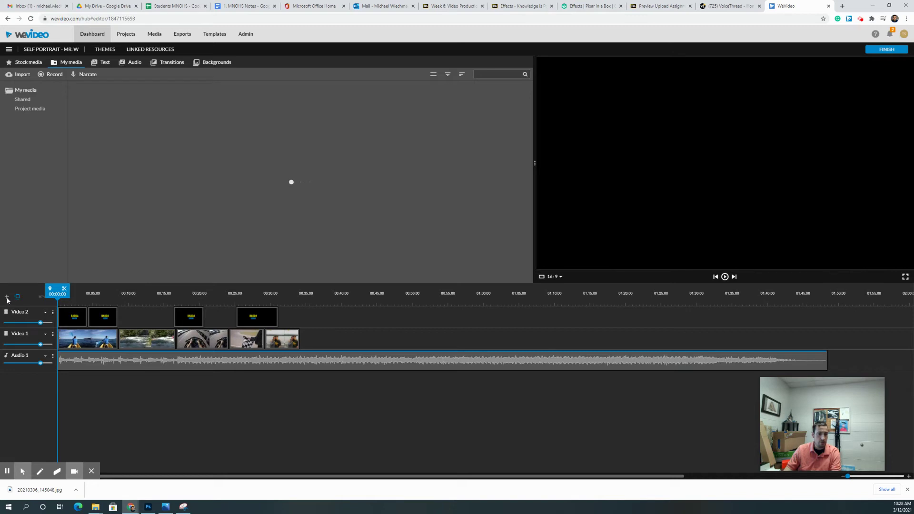
# Step: Add a new Audio 2 track to the project timeline
pyautogui.click(8, 298)
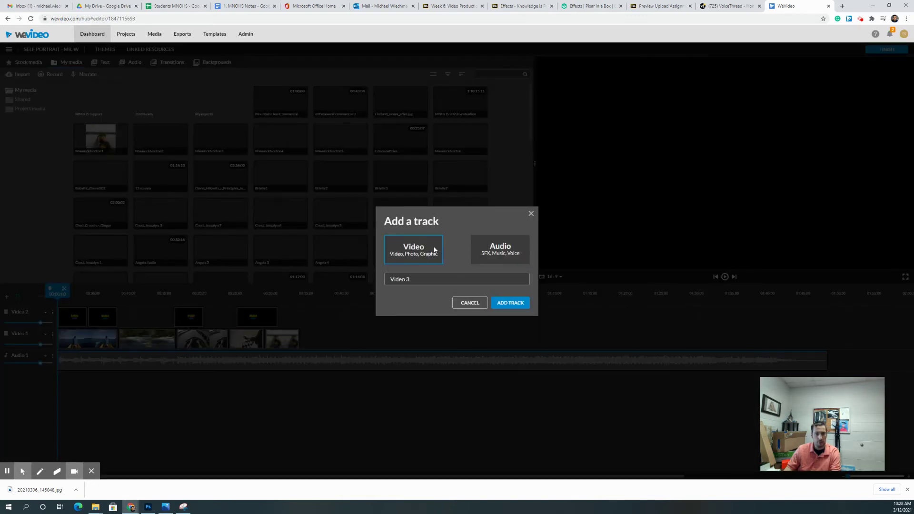
pyautogui.click(500, 253)
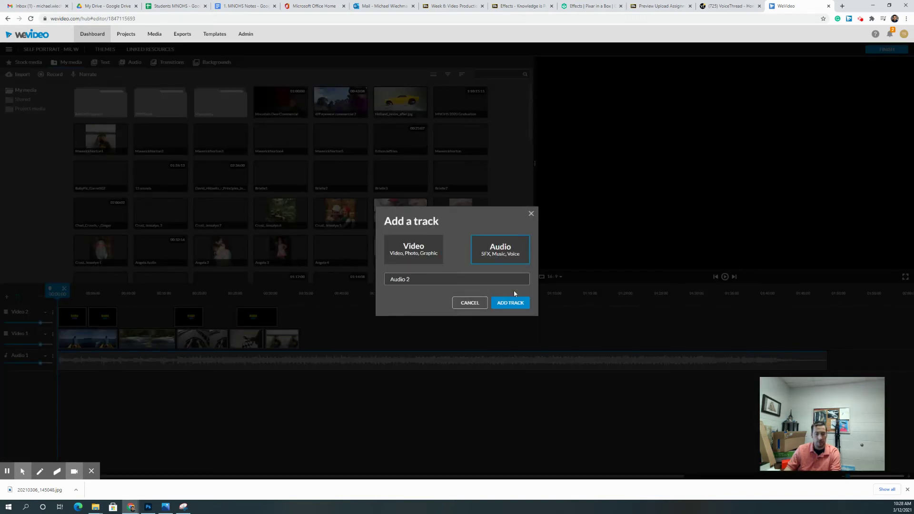
pyautogui.click(511, 303)
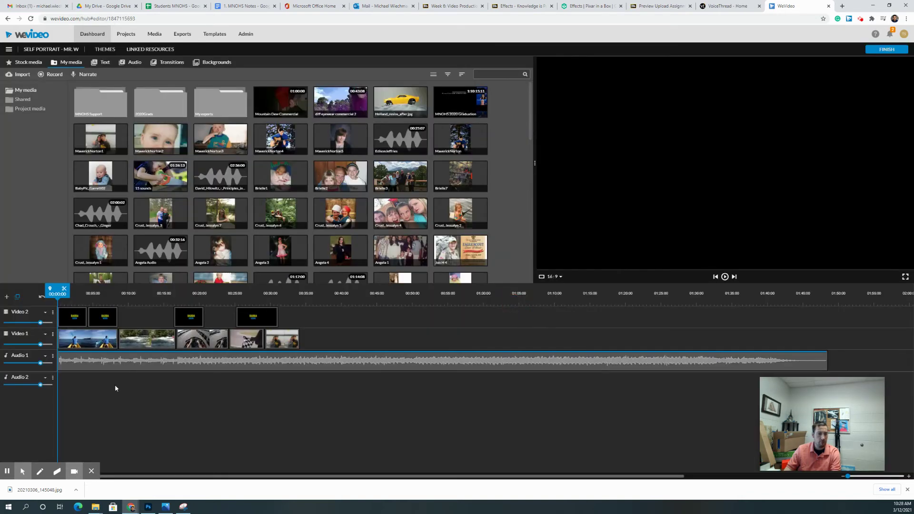
# Step: Move the music clip from Audio 1 down onto the new Audio 2 track
pyautogui.click(72, 368)
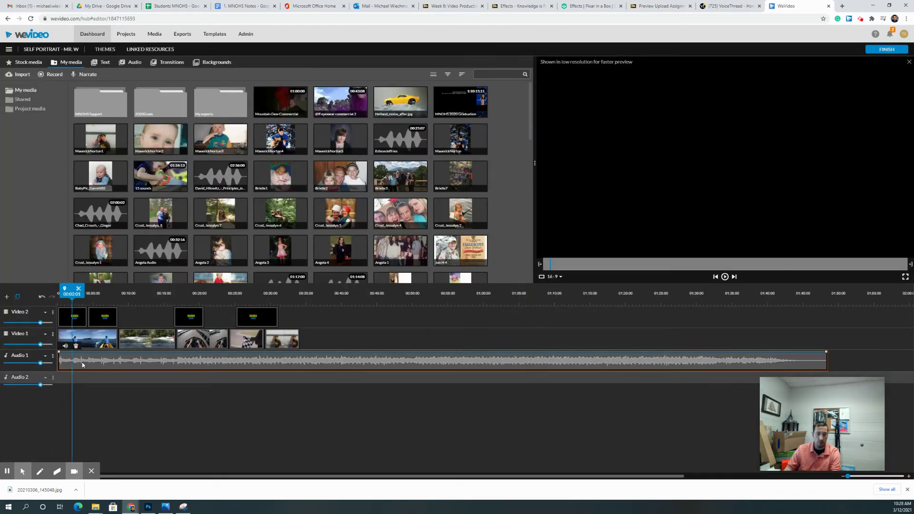
pyautogui.moveTo(82, 364); pyautogui.dragTo(82, 386)
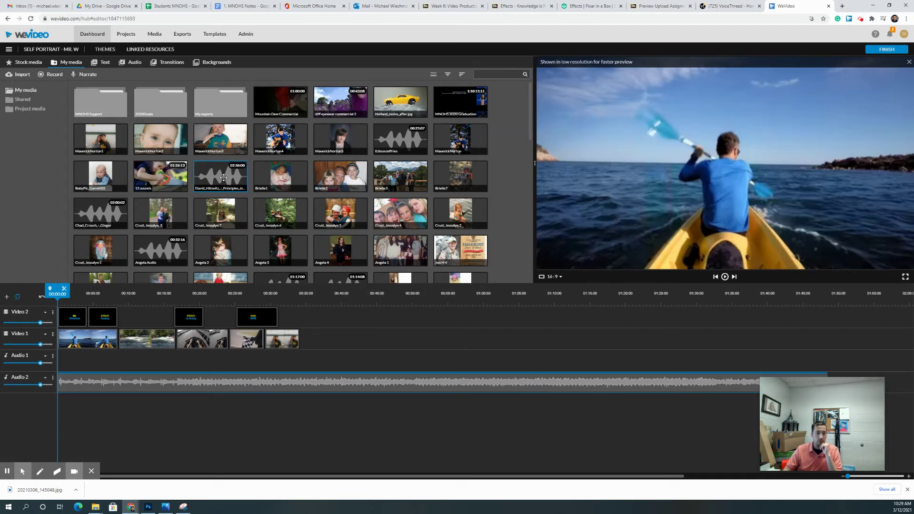
# Step: Place the audio file from My media onto Audio 1 and play the project to hear it
pyautogui.moveTo(223, 177); pyautogui.dragTo(89, 361)
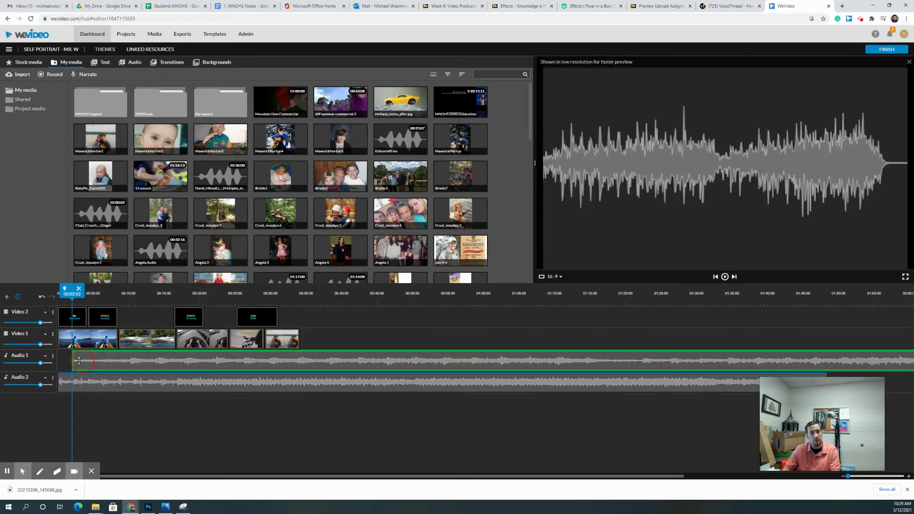
pyautogui.press('space')
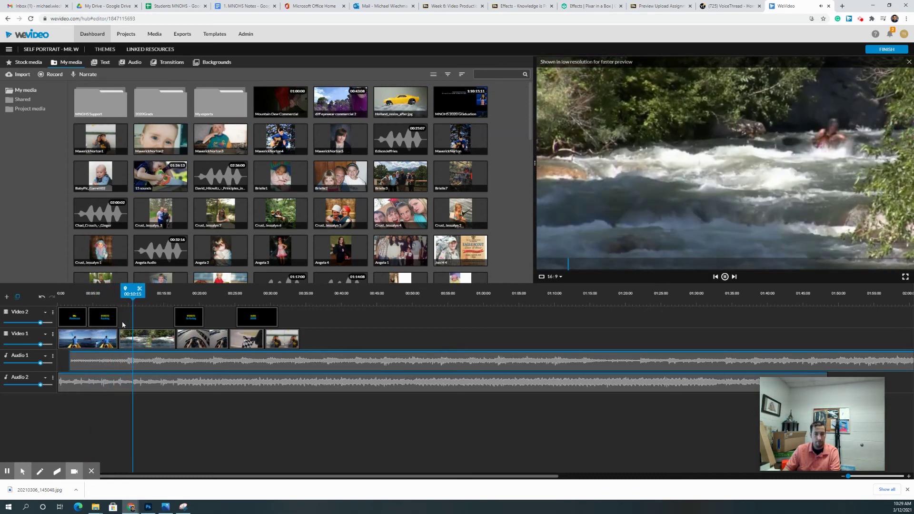
pyautogui.press('space')
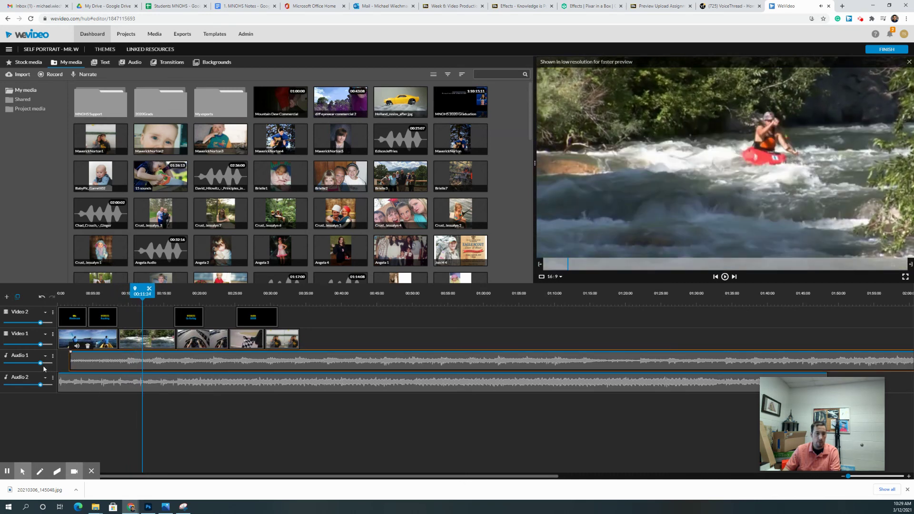
# Step: Raise the Audio 1 volume, lower the Audio 2 music to 52%, and preview the mix
pyautogui.moveTo(41, 363)
pyautogui.moveTo(41, 364); pyautogui.dragTo(46, 364)
pyautogui.click(23, 387)
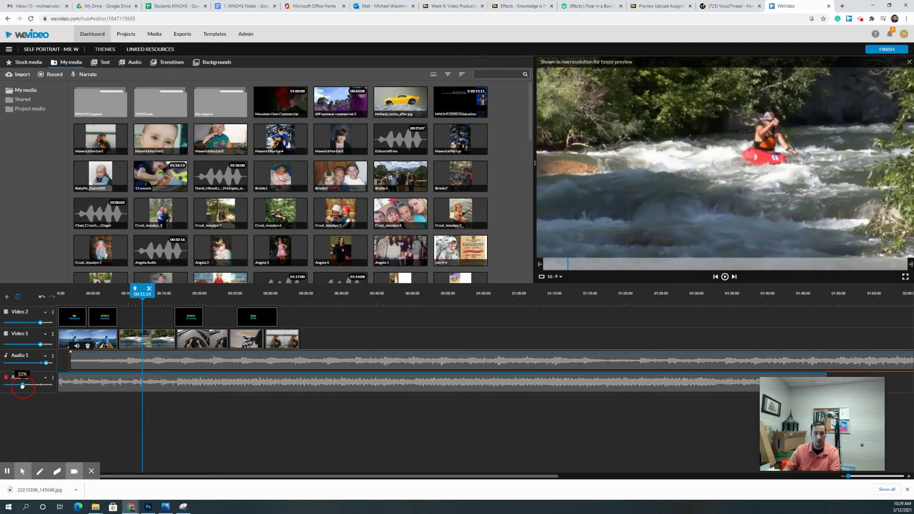
pyautogui.press('space')
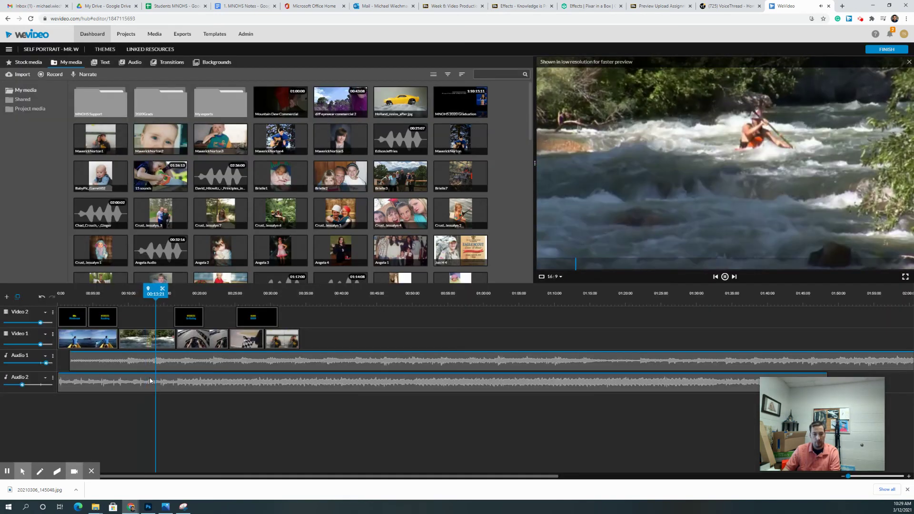
# Step: Delete the audio clip from Audio 1 and lengthen the second video clip to close the gap
pyautogui.click(200, 361)
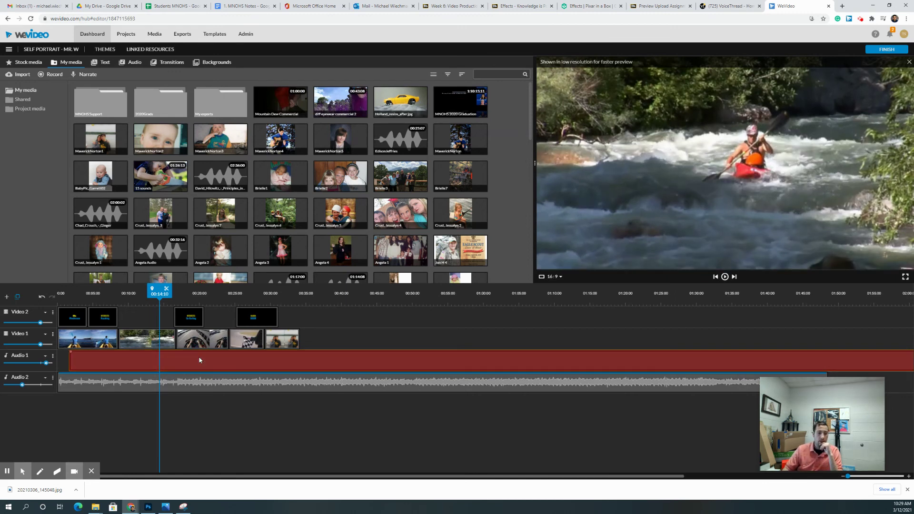
pyautogui.press('Delete')
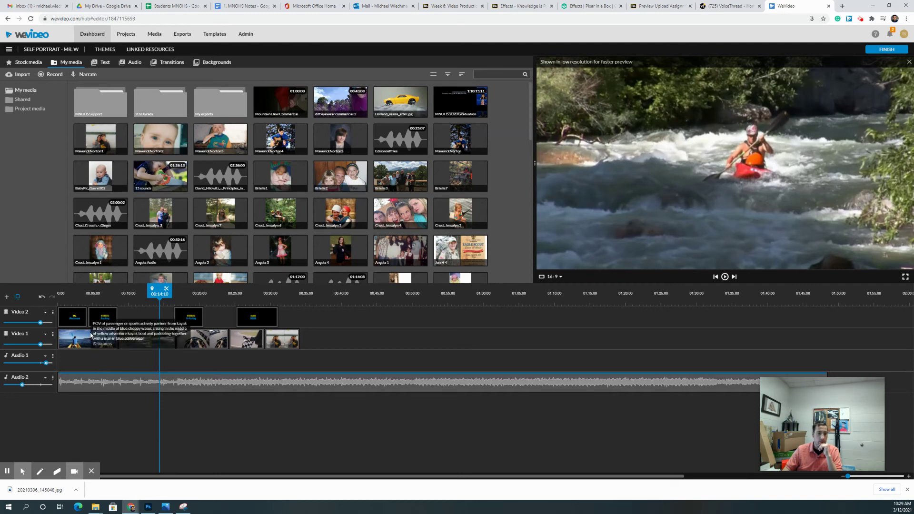
pyautogui.moveTo(172, 339); pyautogui.dragTo(189, 339)
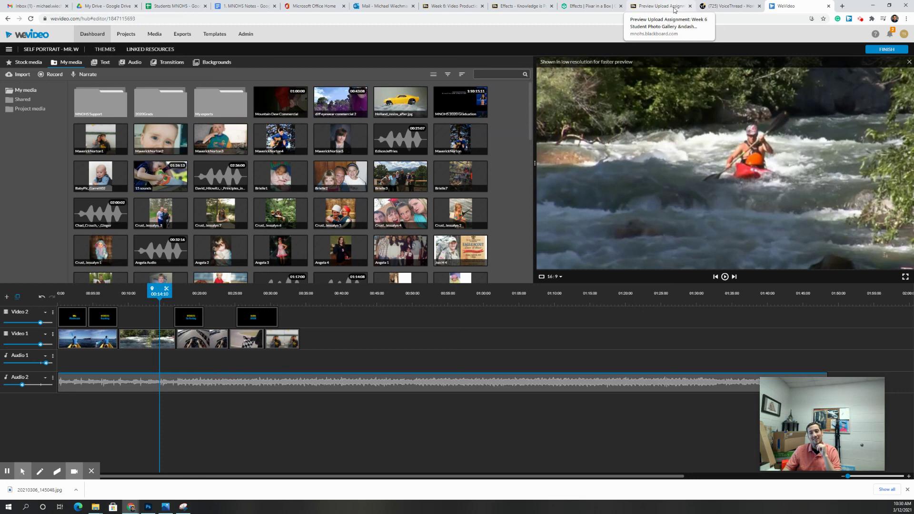
# Step: Switch from the WeVideo editor to the Blackboard Week 6 Video Production tab
pyautogui.click(522, 6)
pyautogui.click(452, 6)
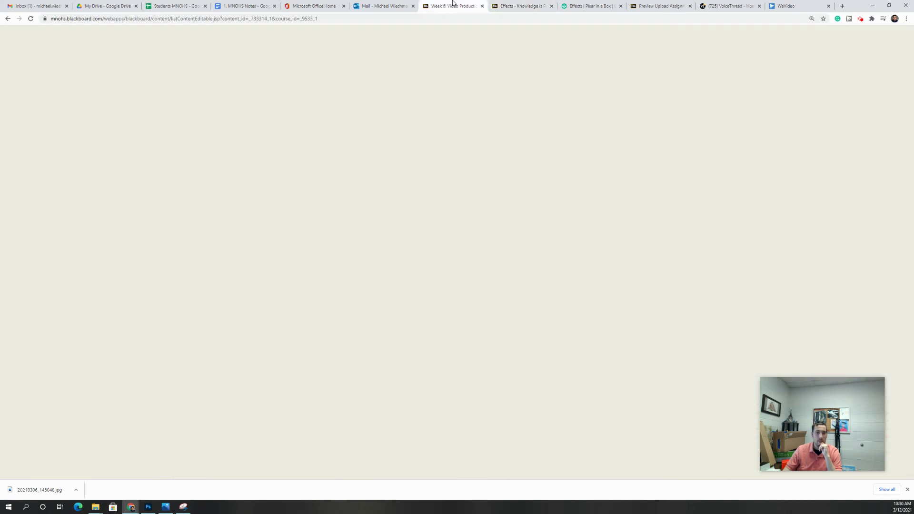
pyautogui.scroll(-3, 544, 265)
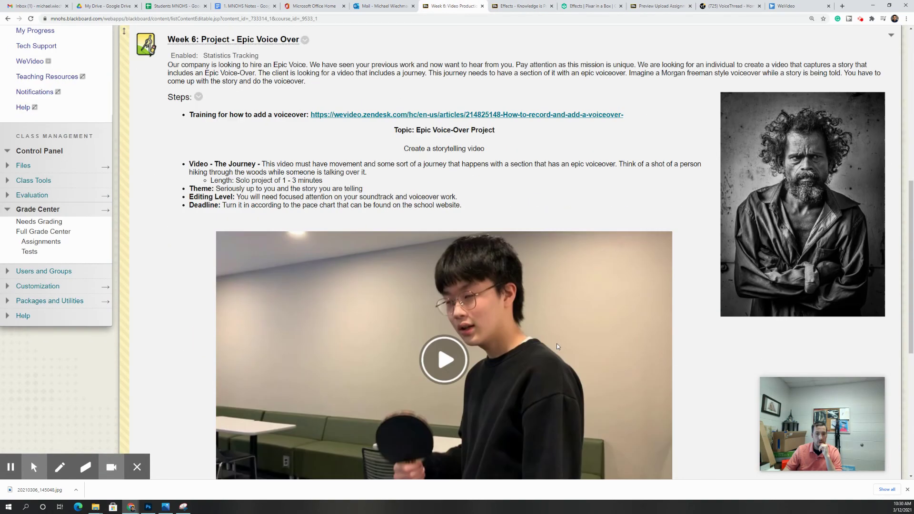
pyautogui.scroll(-1, 558, 348)
pyautogui.scroll(-4, 558, 347)
pyautogui.scroll(5, 558, 347)
pyautogui.scroll(3, 477, 347)
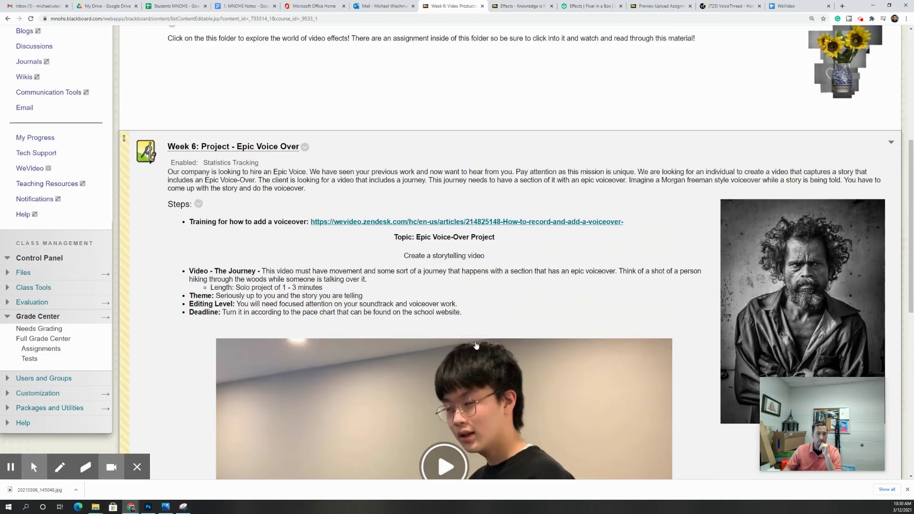